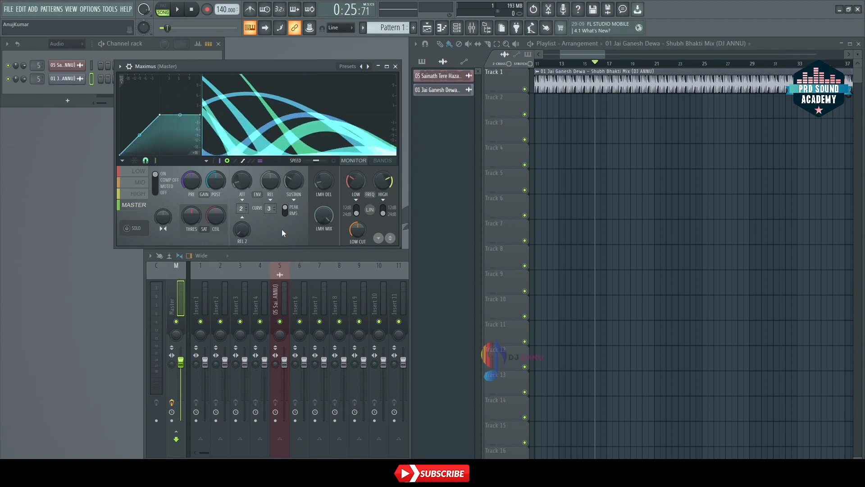
Step: Select the range from about bar 18 to 21 in the Playlist and audition it
drag(597, 65, 654, 68)
key(space)
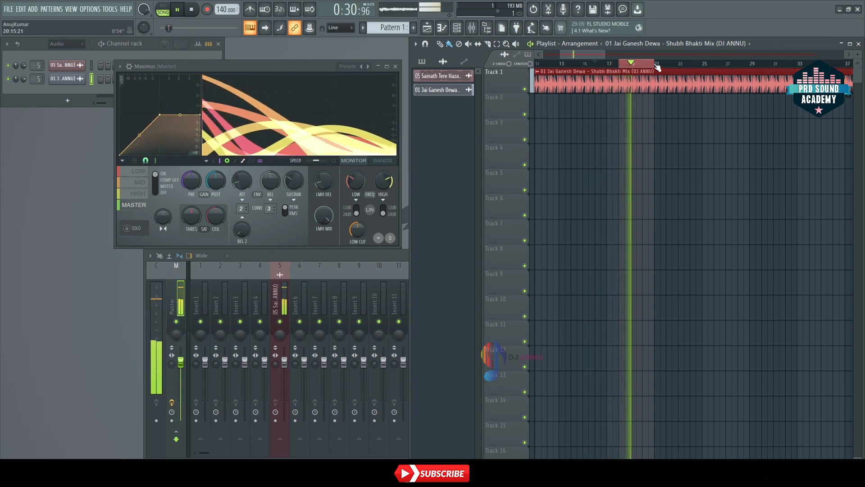
scroll(659, 68, up, 3)
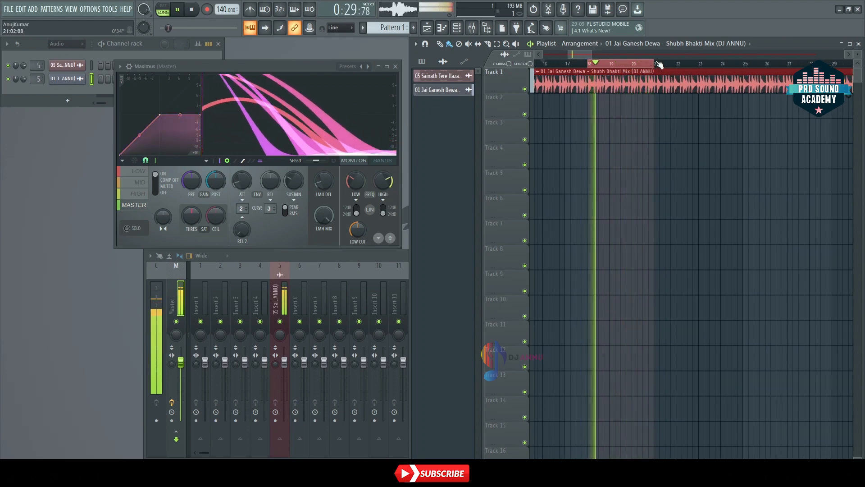
key(space)
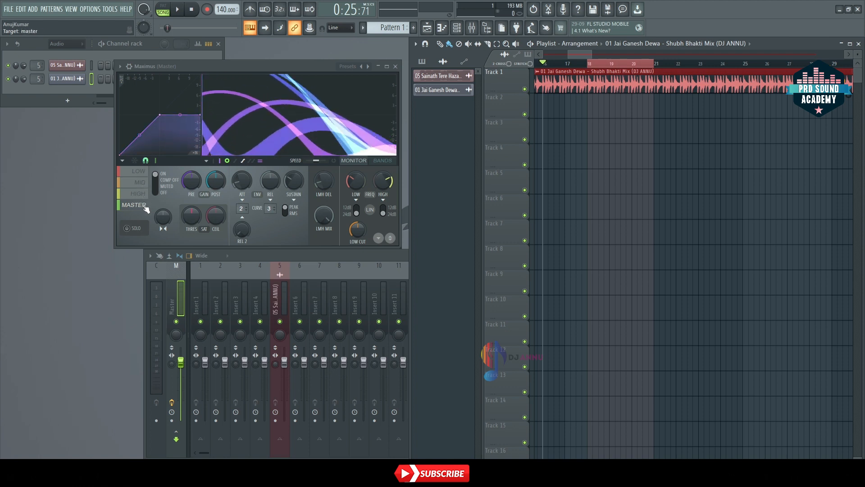
Step: Solo the master band in Maximus and show the plugin's wrapper controls with the on switch and mix level
click(128, 228)
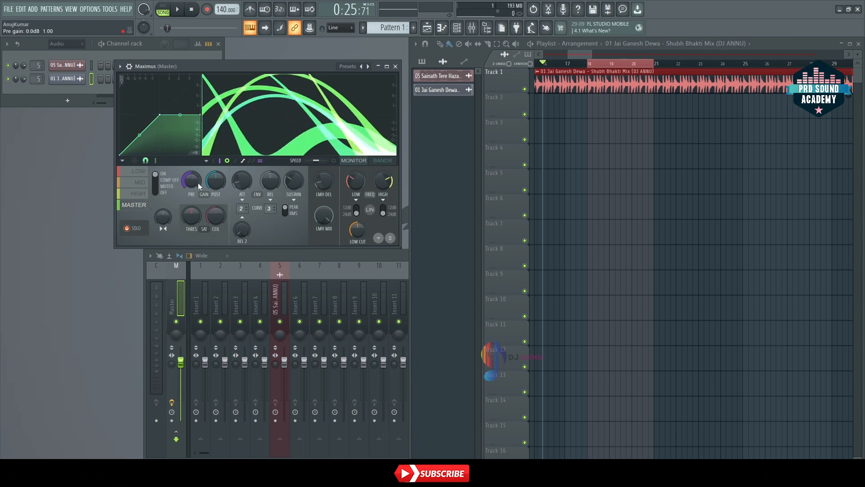
click(130, 66)
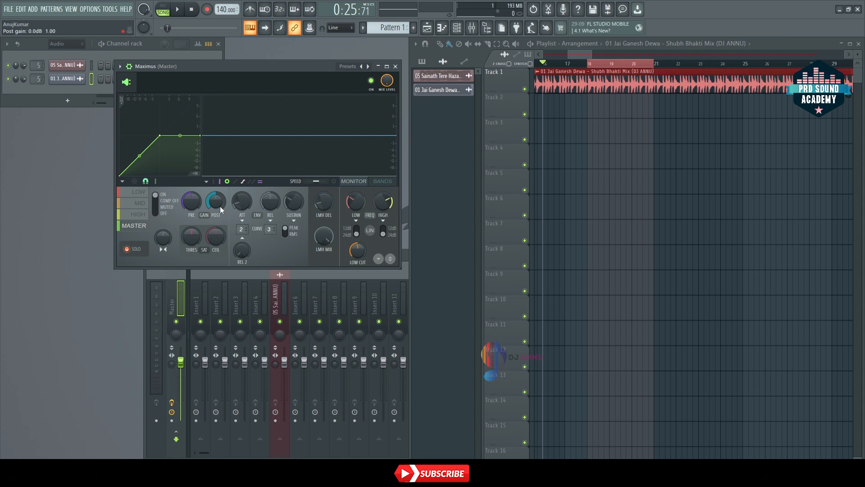
Step: Raise the master band's pre gain to about 4.1 dB while the selected section plays
click(594, 63)
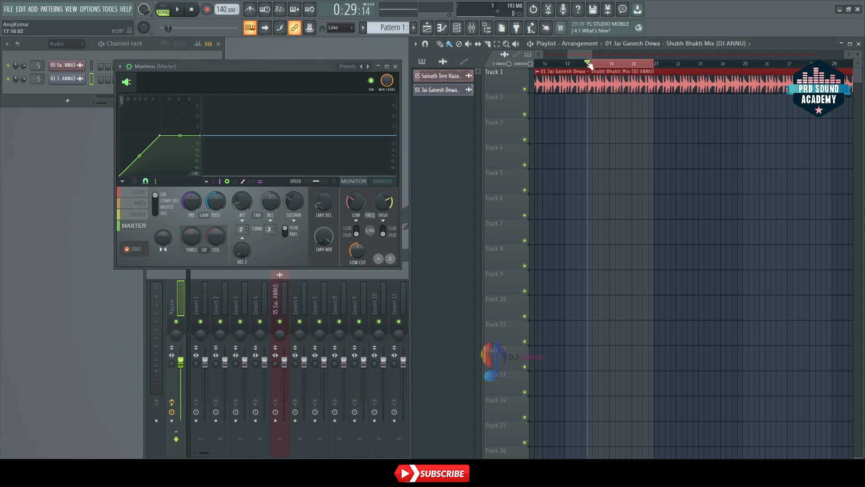
key(space)
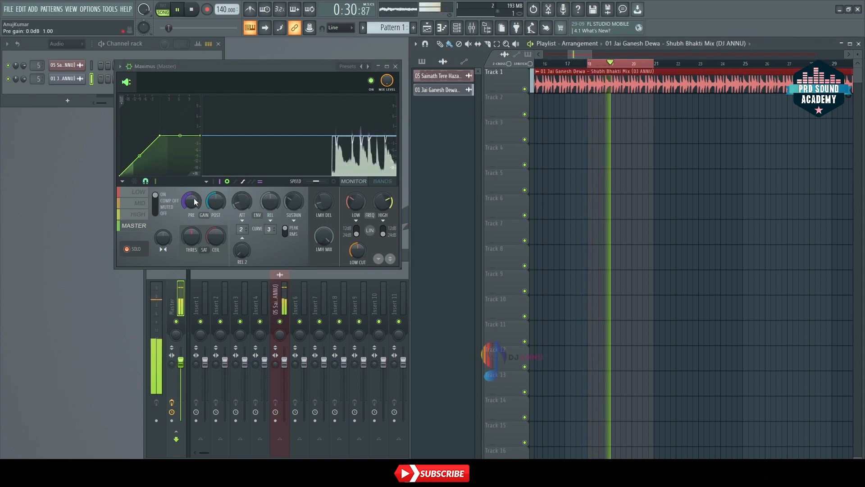
drag(191, 201, 191, 189)
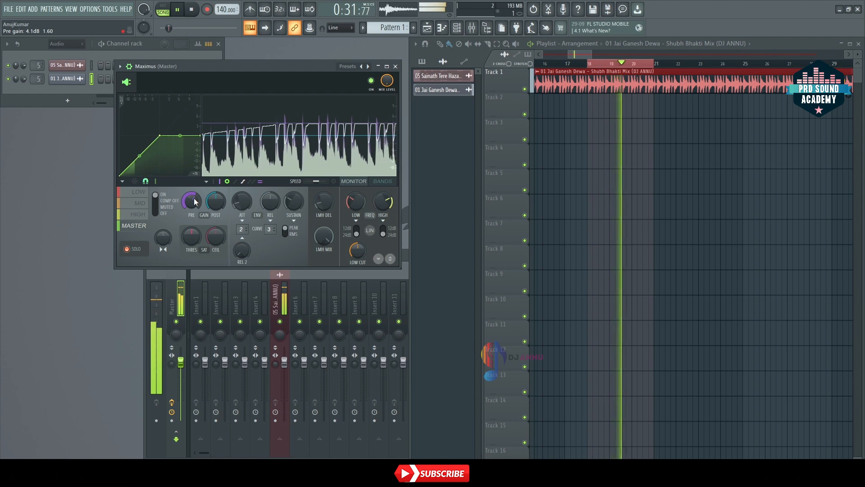
key(space)
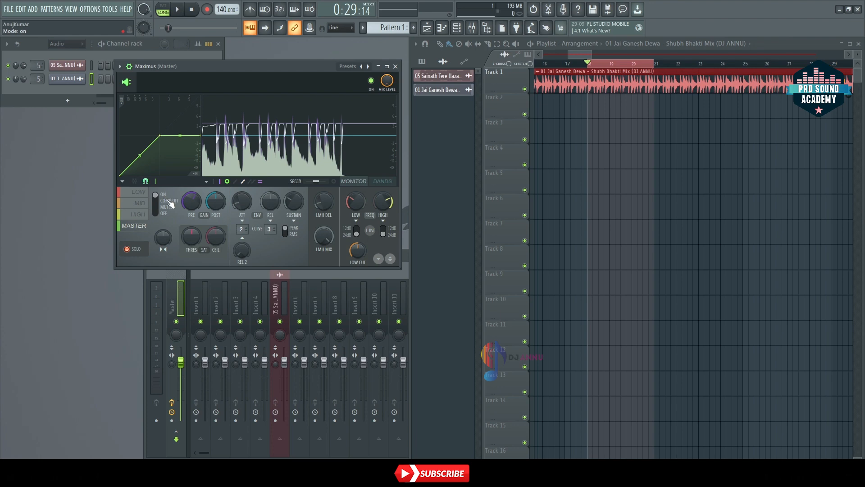
Step: Set the master band's mode to Comp Off with pre gain at about 3.9 dB and audition the selection
click(160, 203)
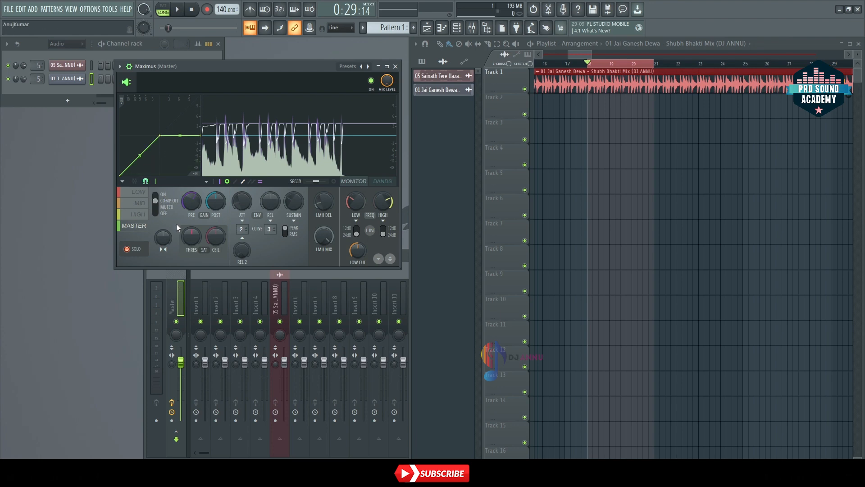
drag(194, 204, 194, 201)
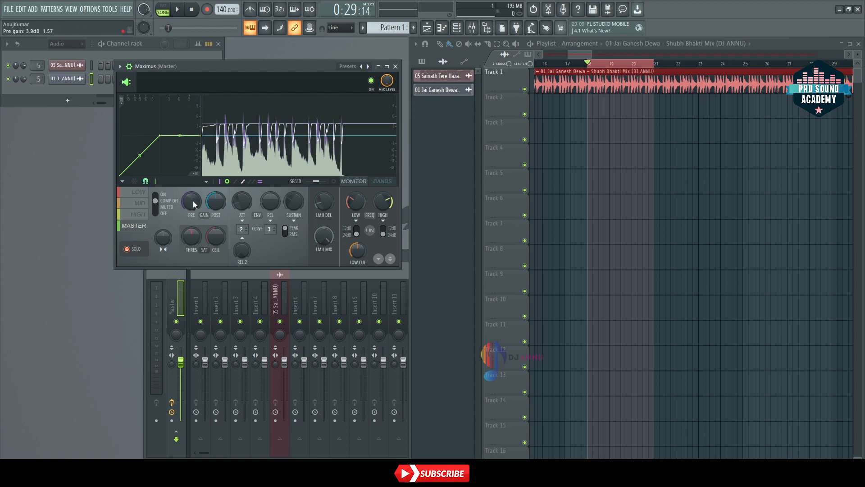
key(space)
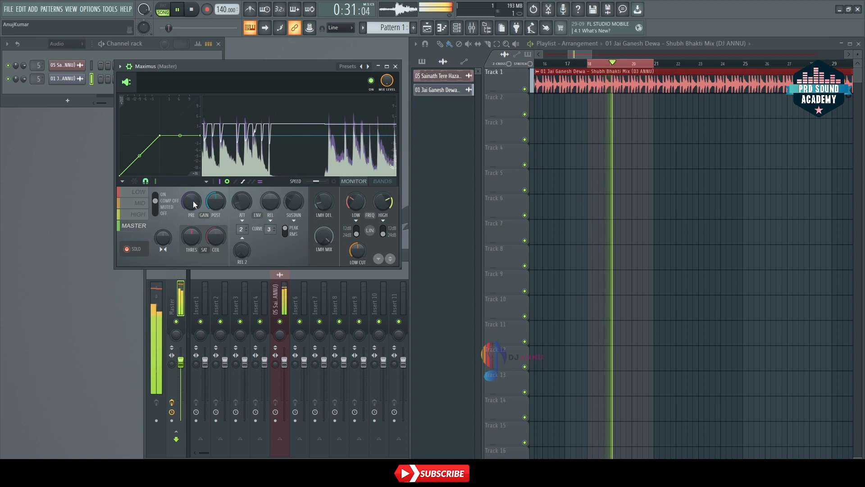
key(space)
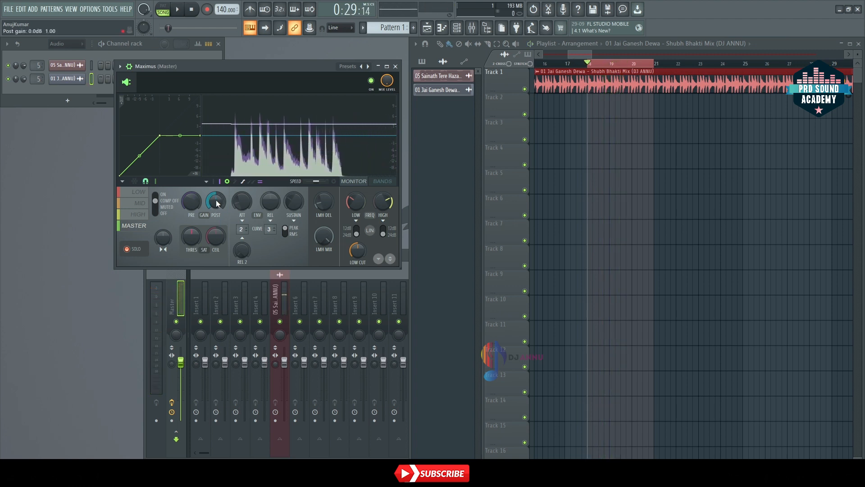
Step: Raise the master band's post gain while the selection plays
key(space)
drag(215, 199, 216, 185)
key(space)
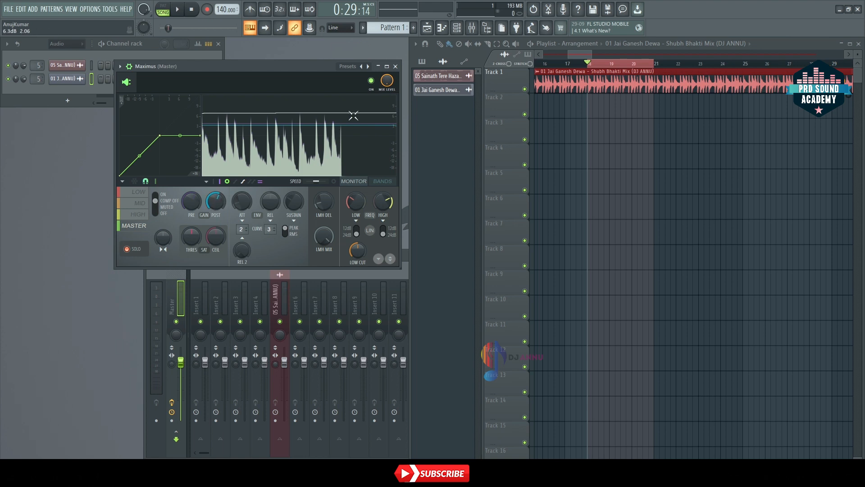
Step: Compare the selection with Maximus bypassed and re-enabled during playback
click(373, 82)
key(space)
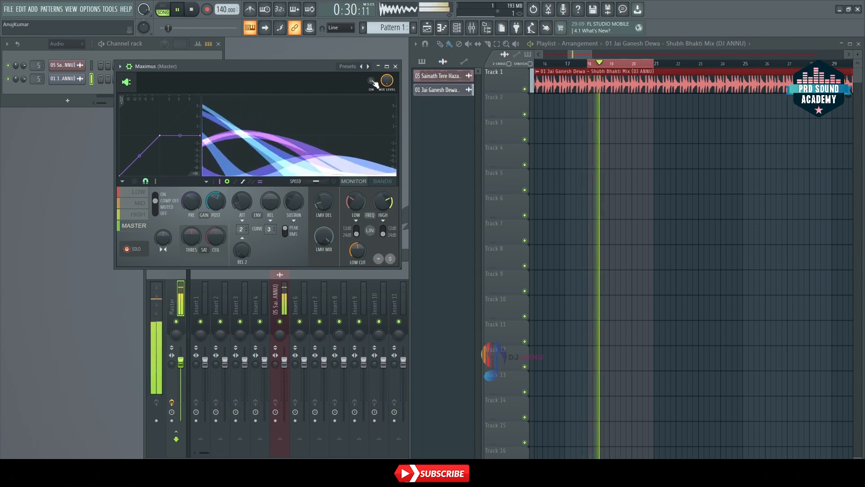
click(372, 82)
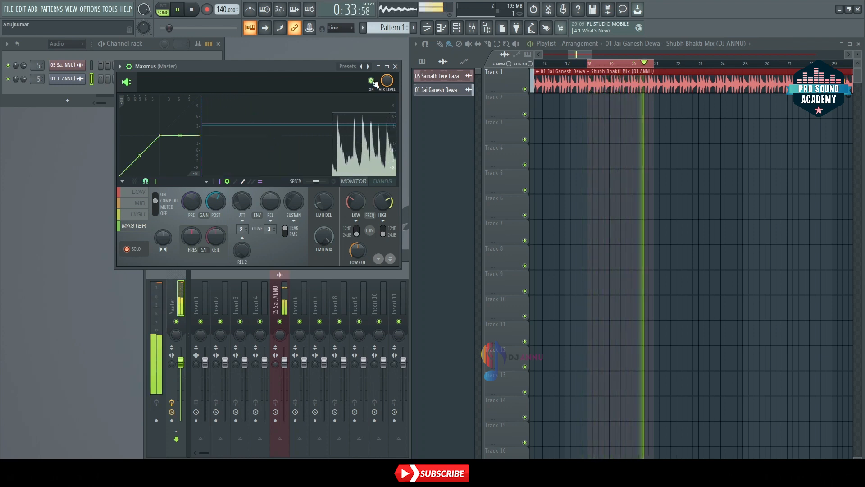
key(space)
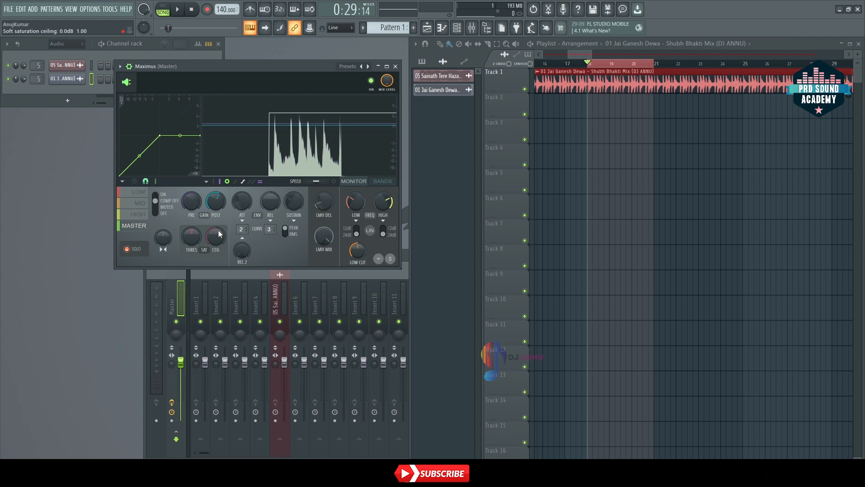
Step: Switch Maximus to the high band and compare the playback with its solo off and on
click(138, 214)
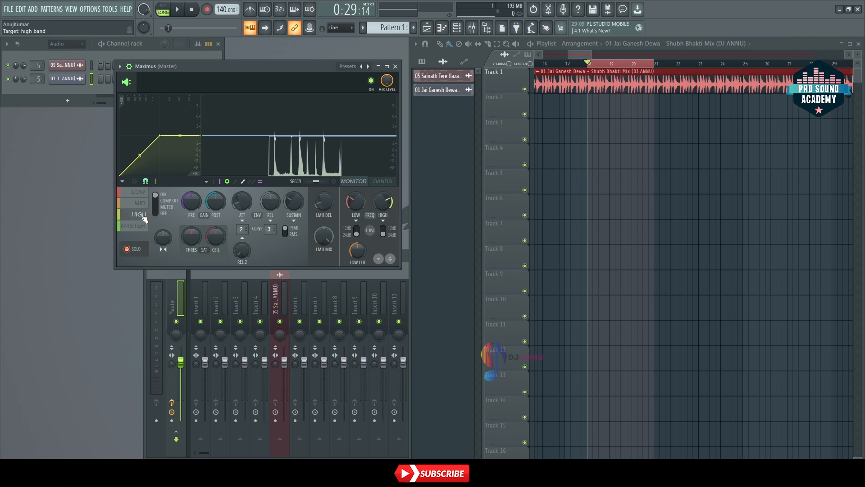
key(space)
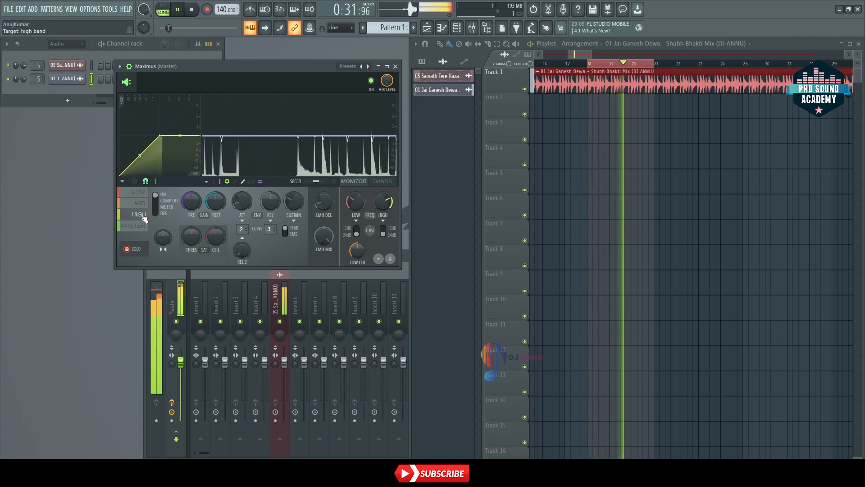
key(space)
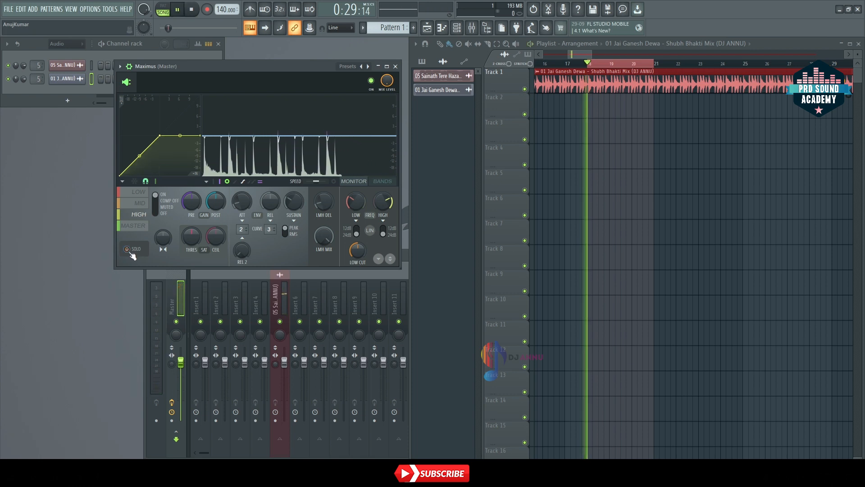
key(space)
click(132, 253)
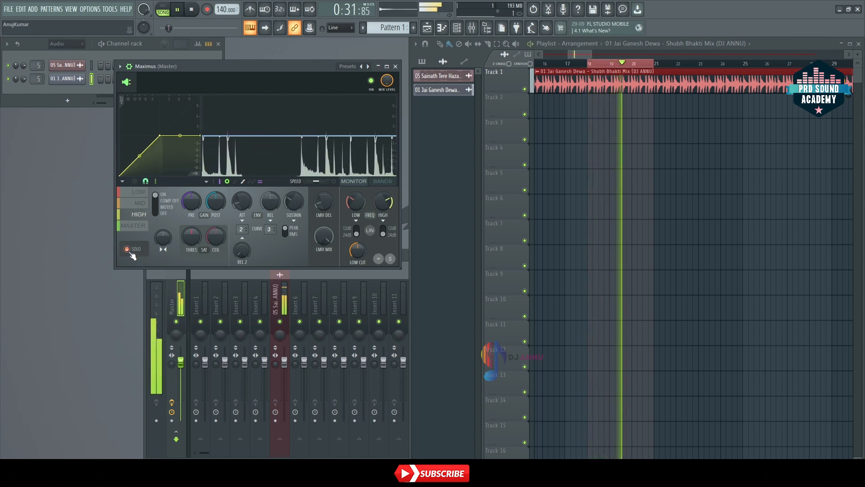
key(space)
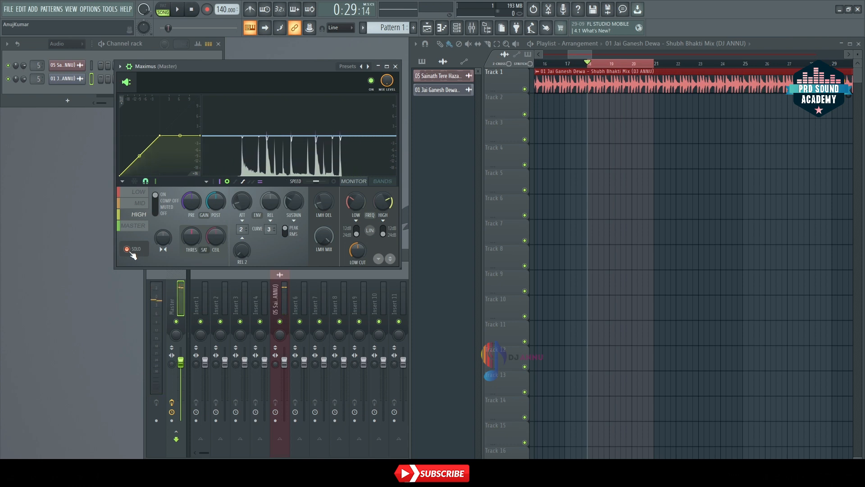
key(space)
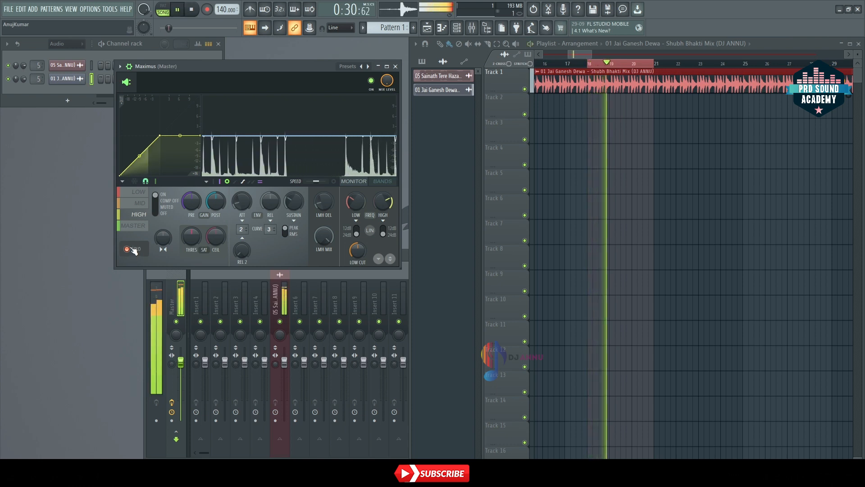
key(space)
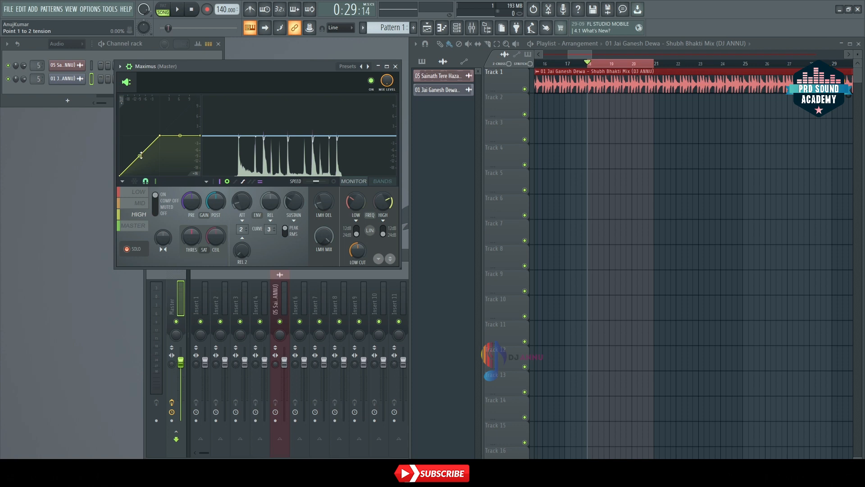
Step: Bend the high band's compression curve upward during playback, setting the point 1 to 2 tension to 12.50%
key(space)
drag(141, 155, 139, 147)
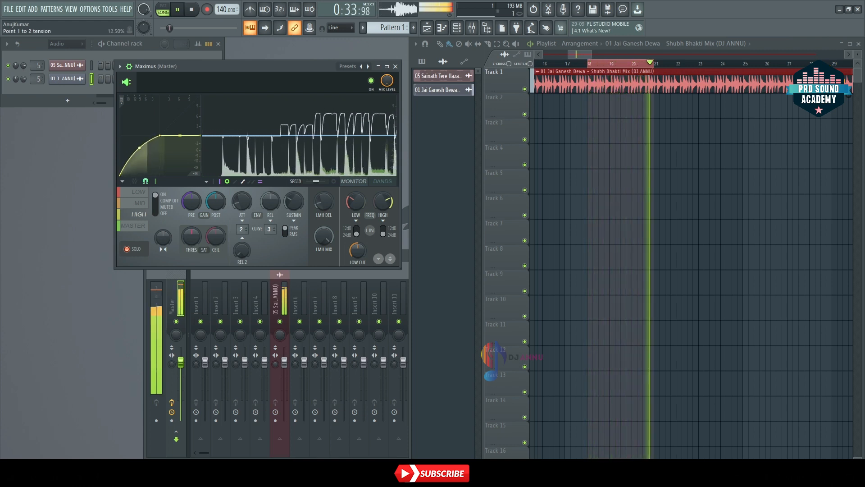
key(space)
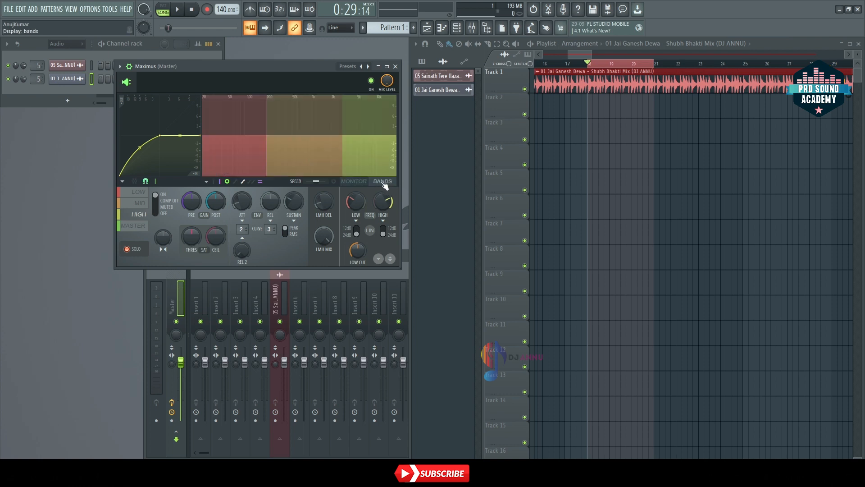
Step: Show the Maximus bands display with the output spectrogram and audition the soloed high band
click(336, 184)
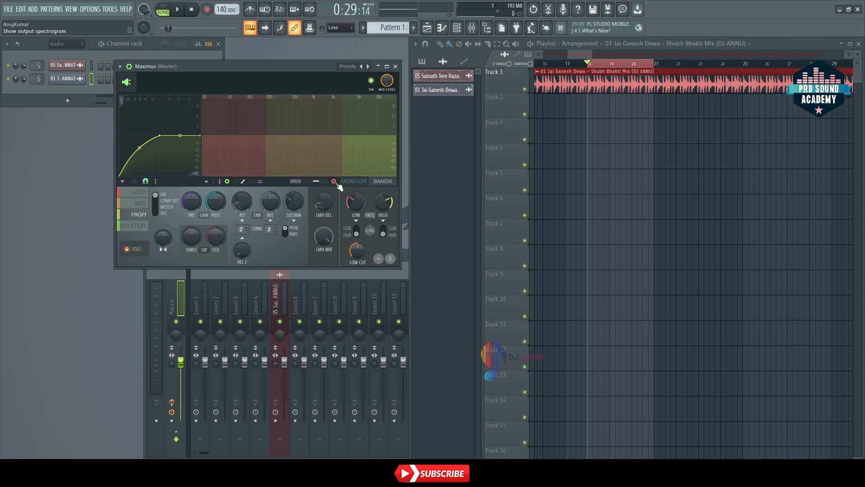
key(space)
key(space)
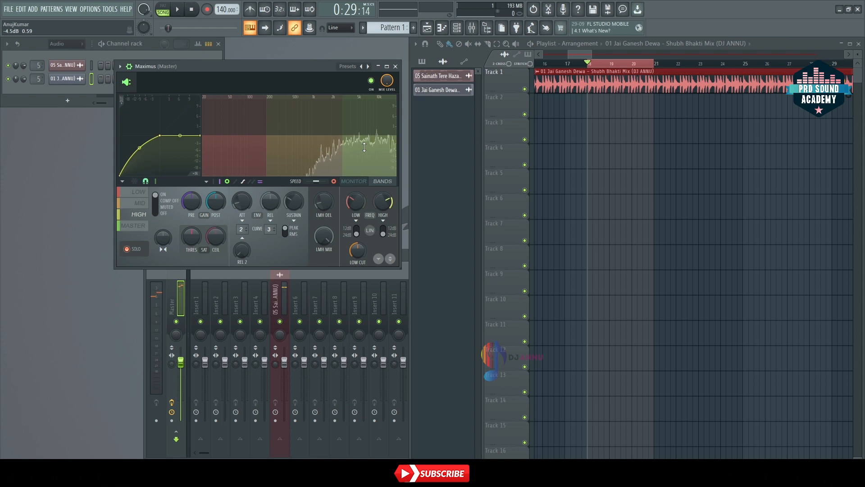
key(space)
key(space)
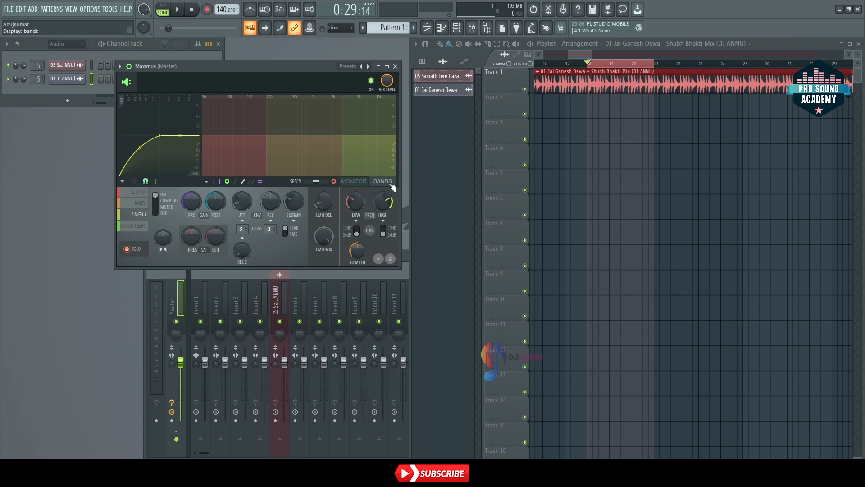
Step: Raise the high band's crossover frequency to about 6.6 kHz and audition the high band
drag(343, 144, 364, 145)
key(space)
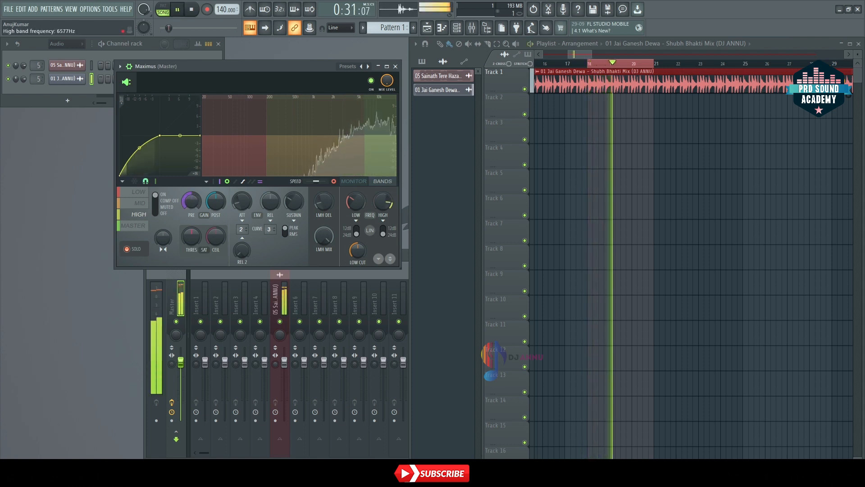
key(space)
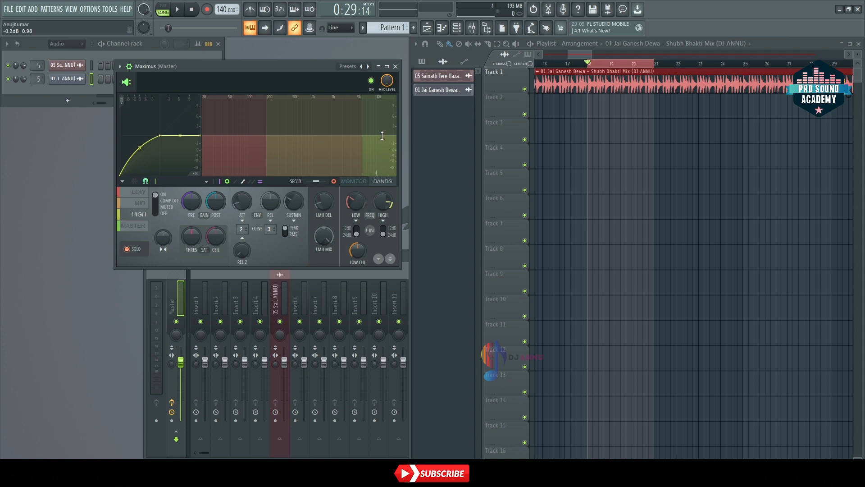
key(space)
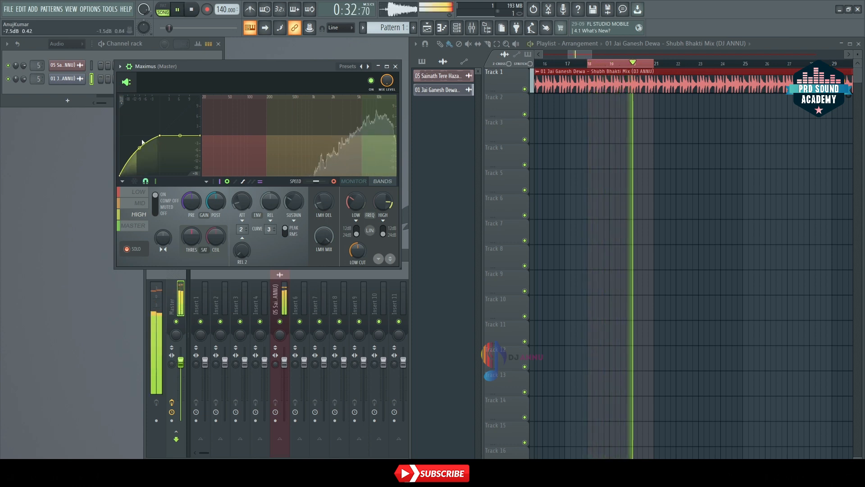
key(space)
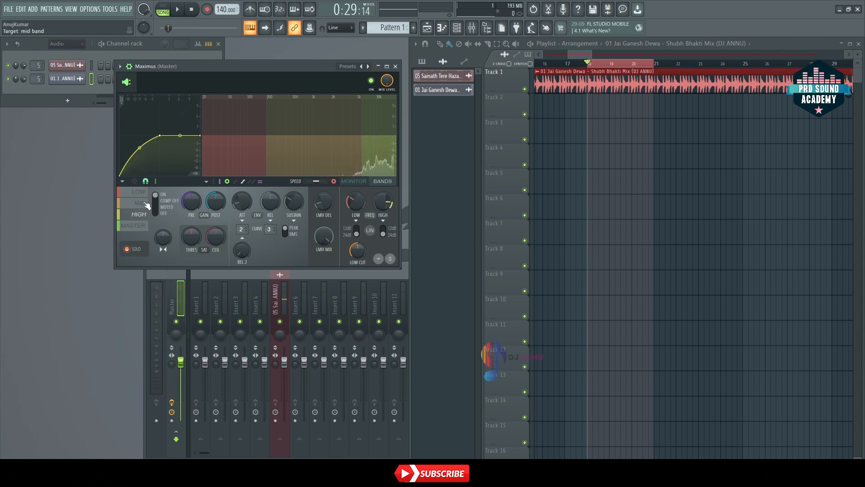
Step: Switch Maximus to the soloed mid band and bend its compression curve slightly upward while auditioning the loop
click(146, 205)
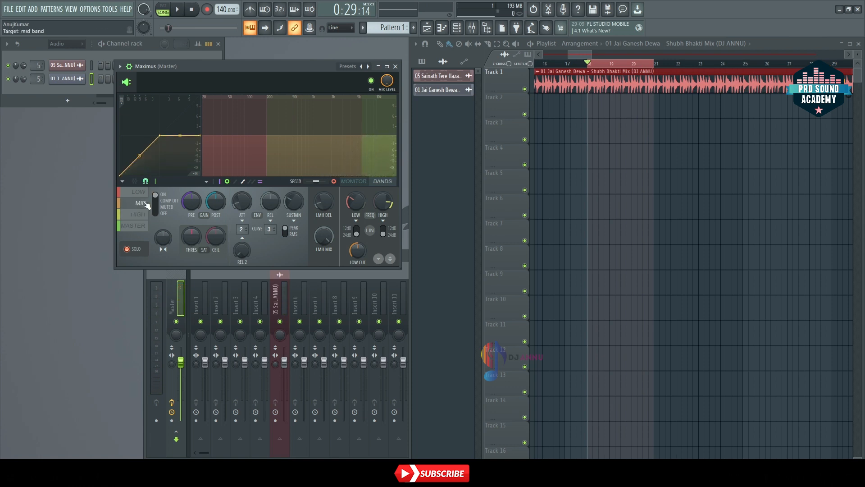
key(space)
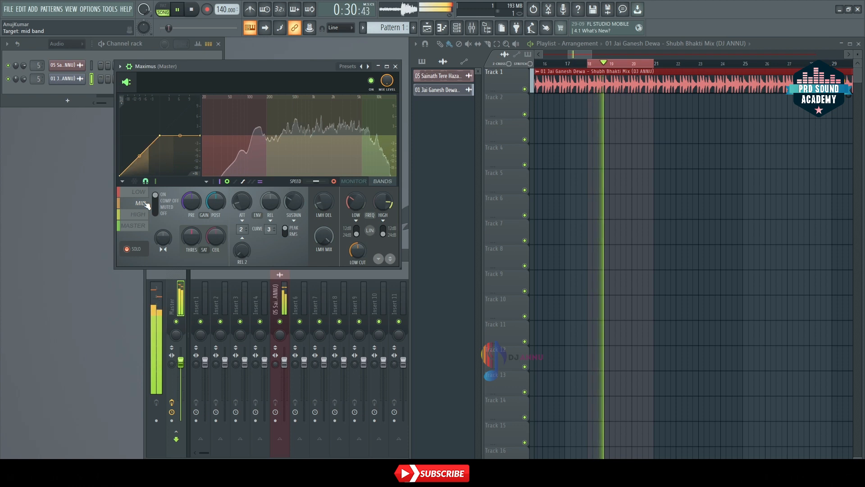
key(space)
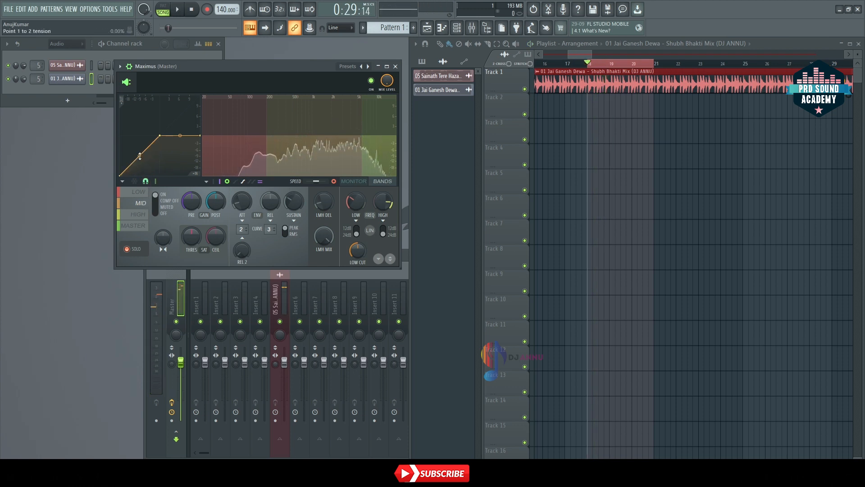
key(space)
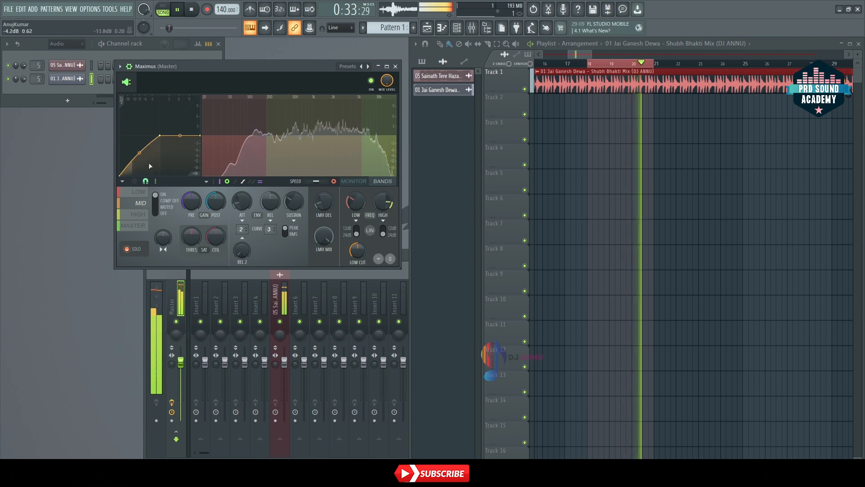
key(space)
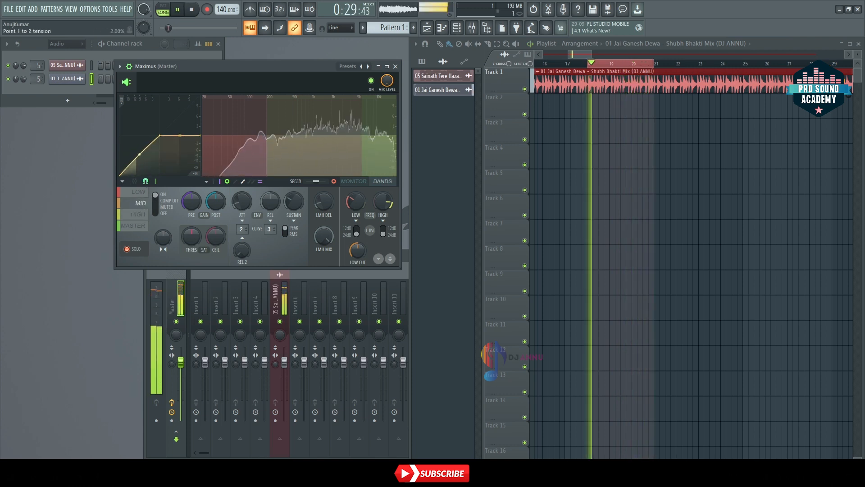
Step: Bend the soloed low band's compression curve upward during playback, raising the point 1 to 2 tension to about 11%
drag(139, 153, 139, 149)
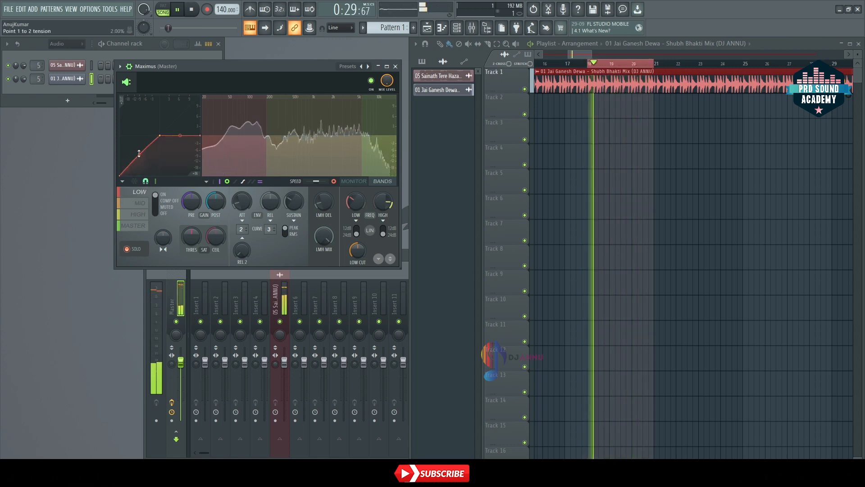
drag(139, 150, 139, 148)
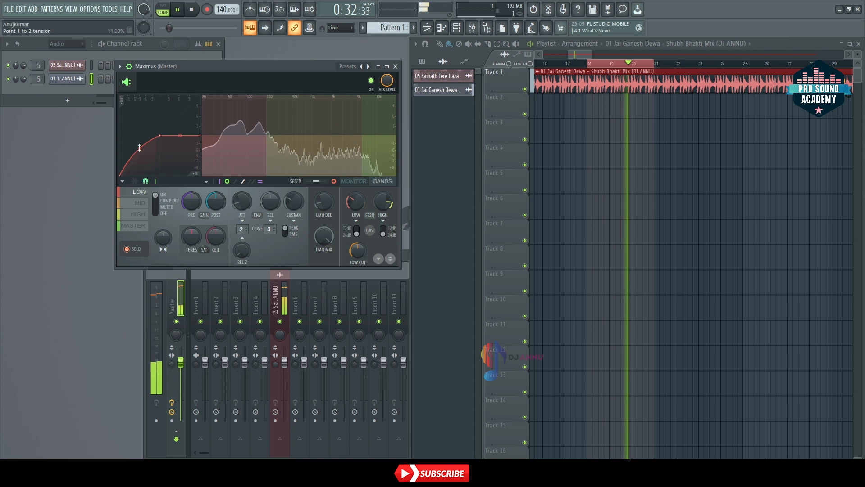
key(space)
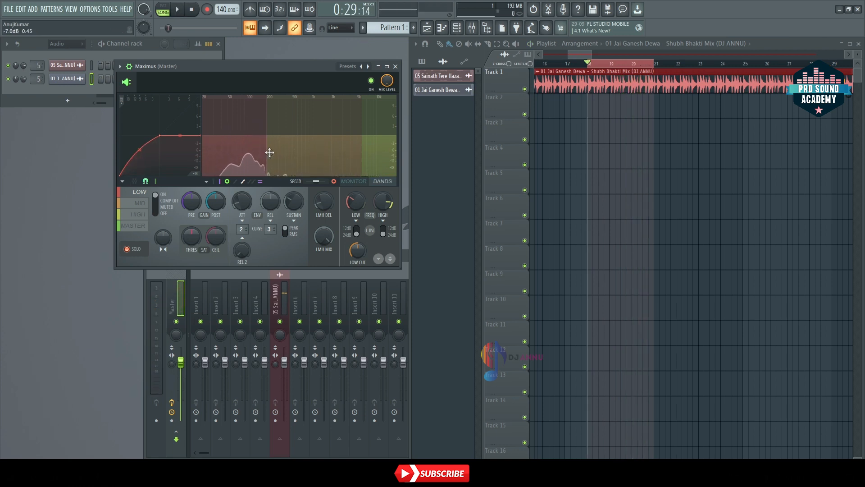
Step: Go through the master, low, mid and high bands in Maximus and compare their compression curves
click(137, 227)
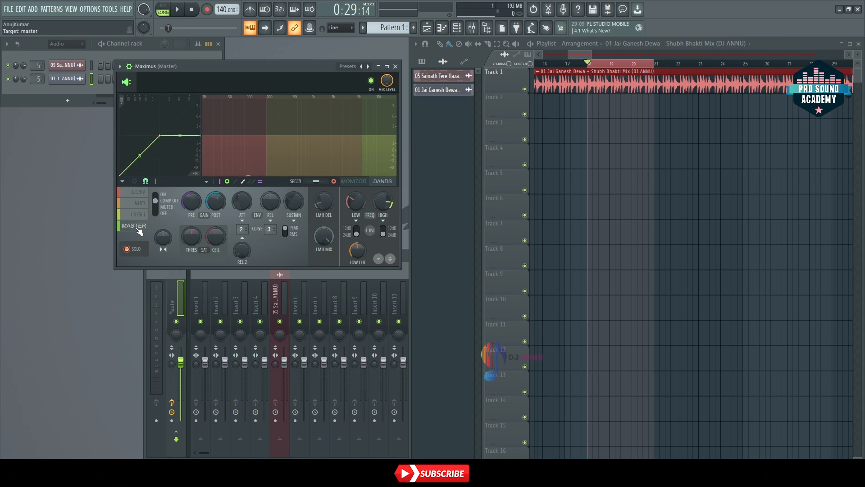
click(141, 193)
click(141, 204)
click(139, 214)
click(143, 193)
click(144, 204)
click(143, 214)
click(144, 194)
click(144, 204)
click(144, 215)
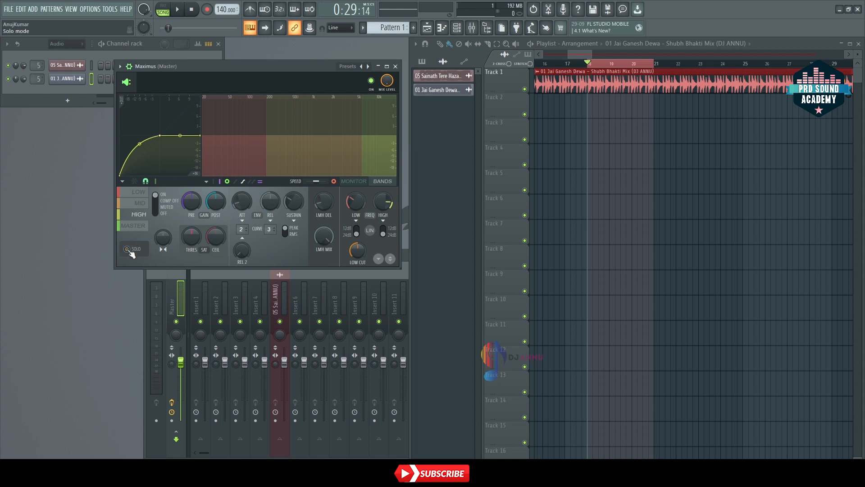
Step: Turn off solo and set the high band's point 1 to 2 tension to 3.50% while playing the full mix
key(space)
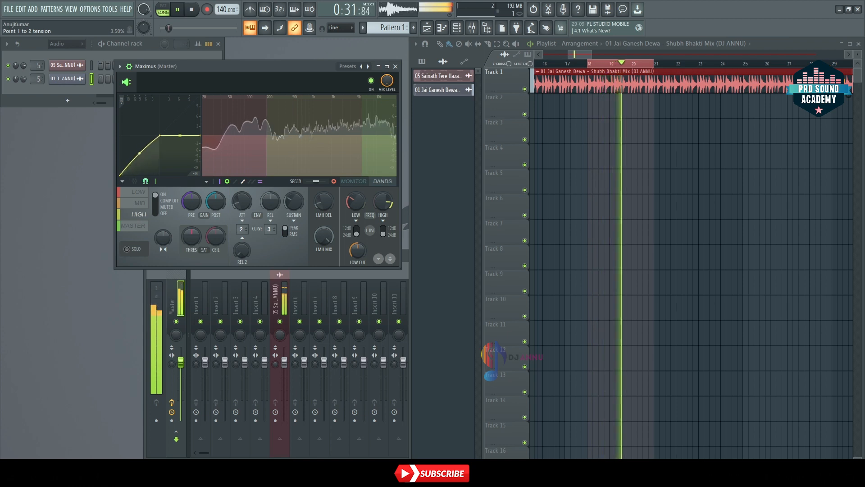
key(space)
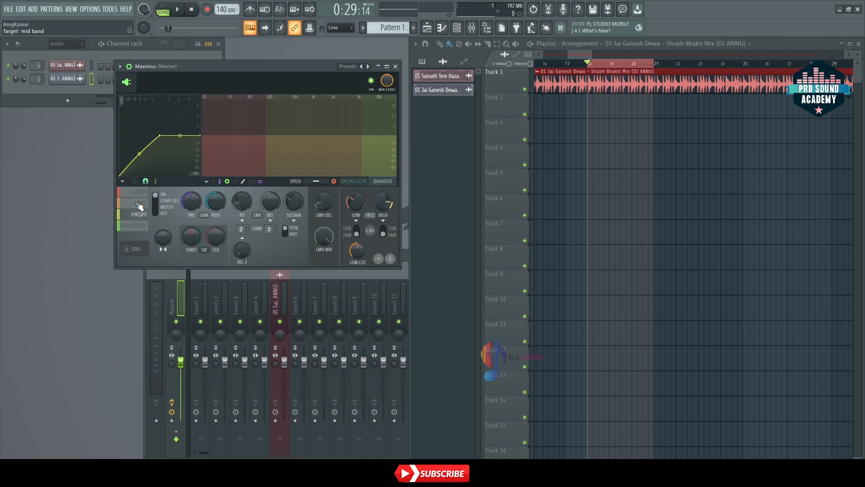
Step: Audition the mix with the mid band selected, and set the low band's point 1 to 2 tension to 3.50%
click(140, 203)
key(space)
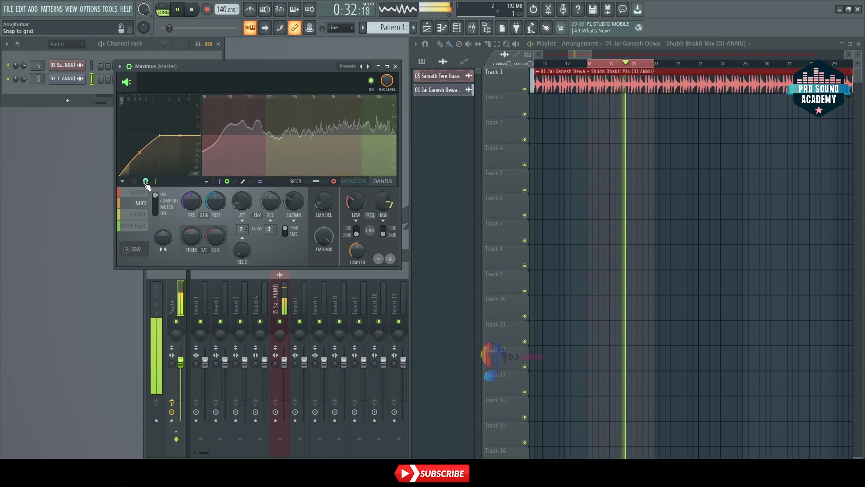
click(141, 192)
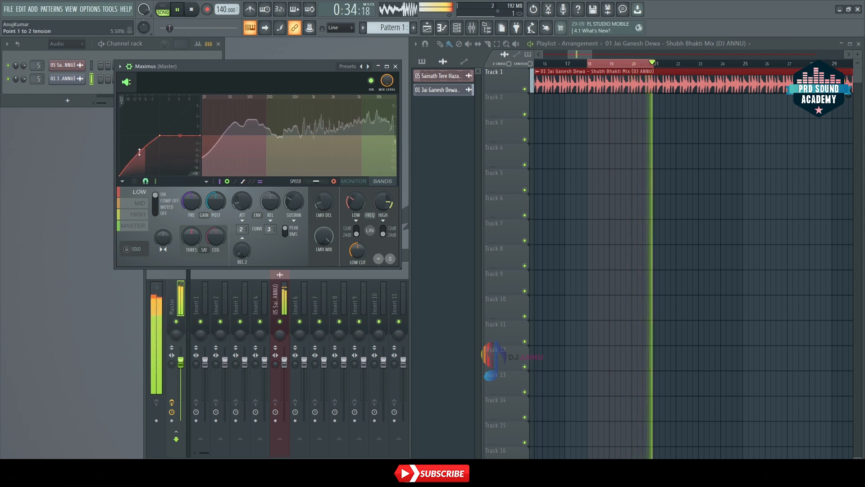
drag(139, 152, 139, 153)
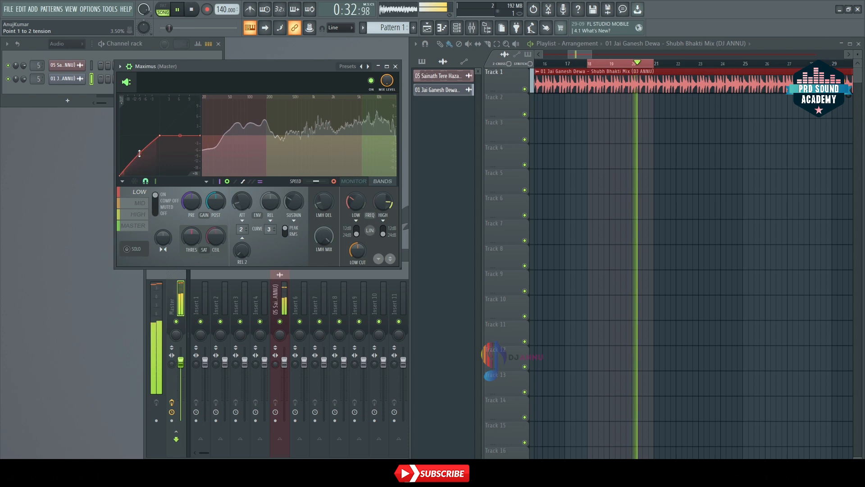
click(133, 226)
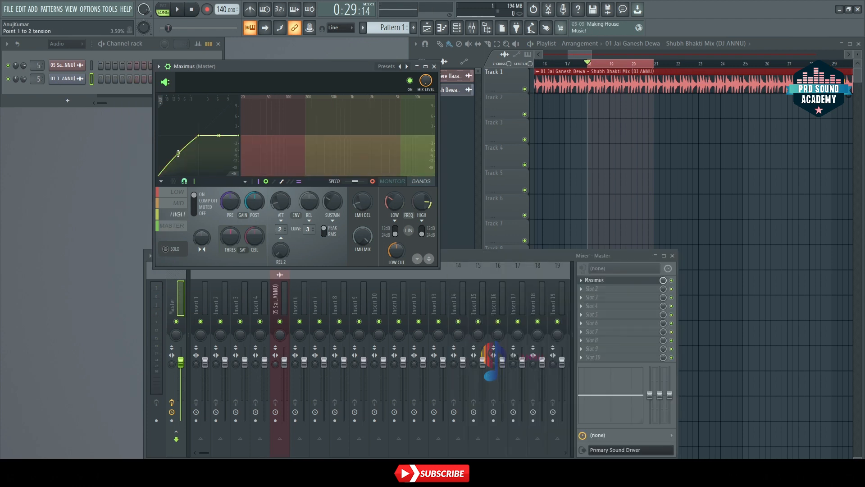
Step: Compare the looped section with the Maximus effect switched off and back on
key(space)
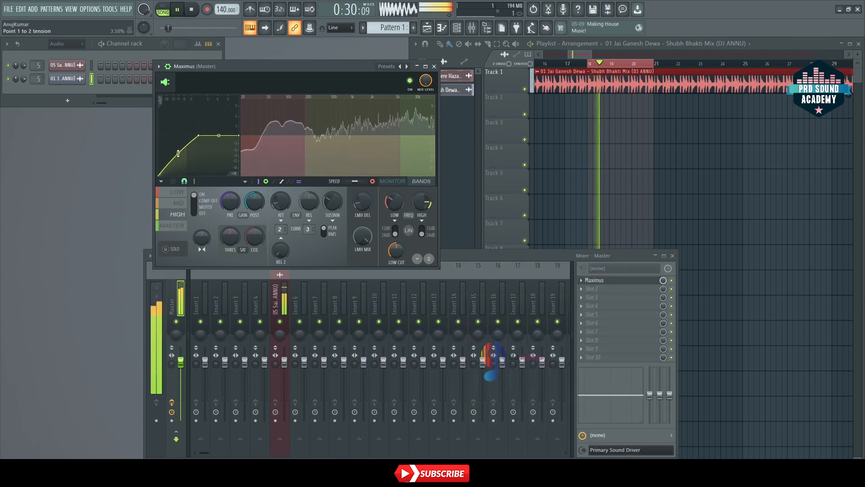
click(410, 81)
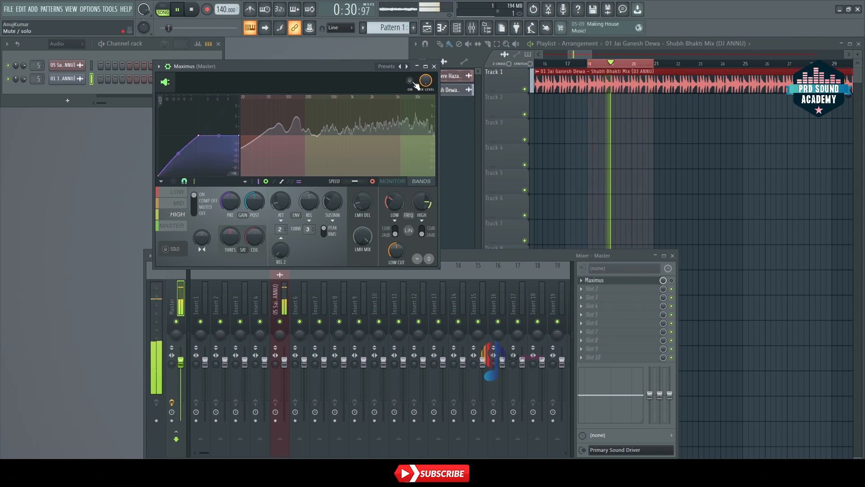
click(411, 81)
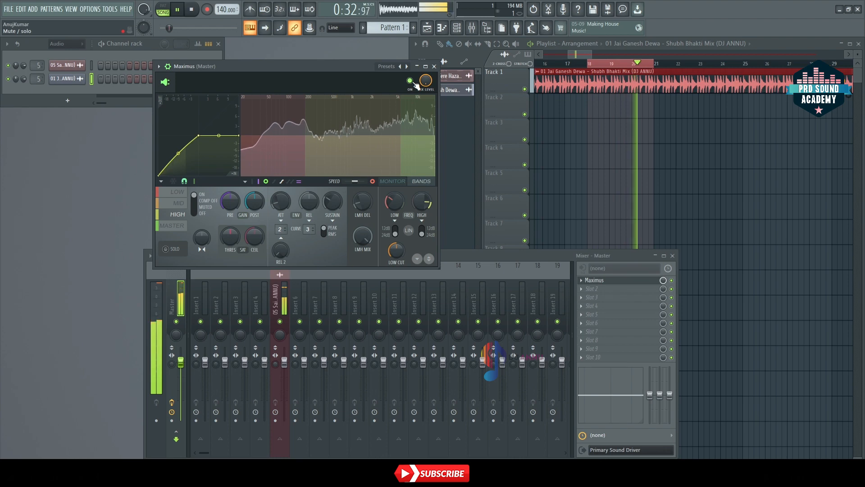
key(space)
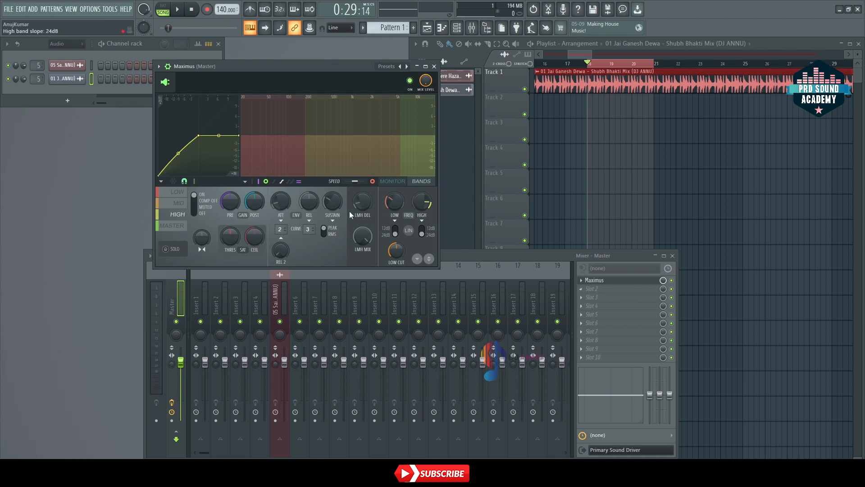
Step: Review the gain controls and curves of the master, low, mid and high bands with playback stopped
drag(231, 201, 230, 203)
click(172, 224)
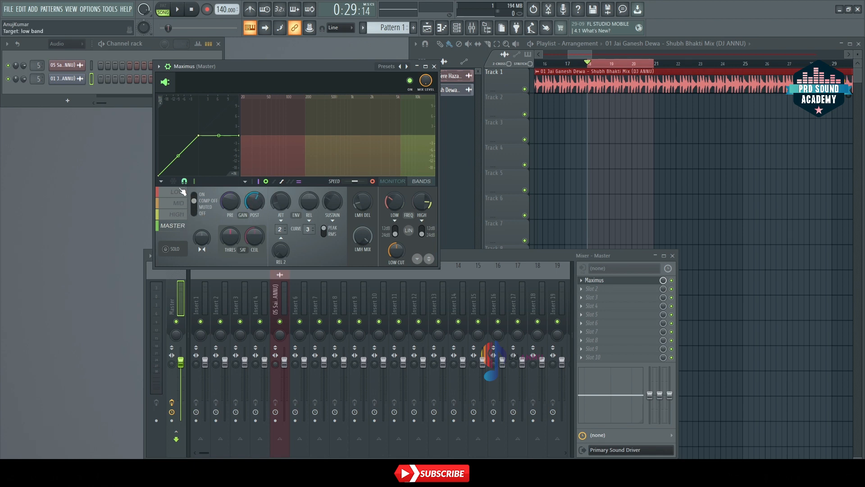
click(179, 192)
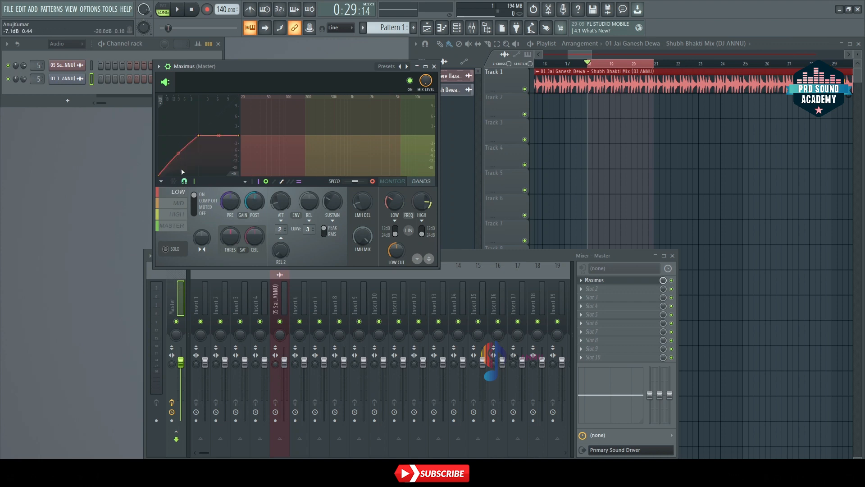
click(179, 203)
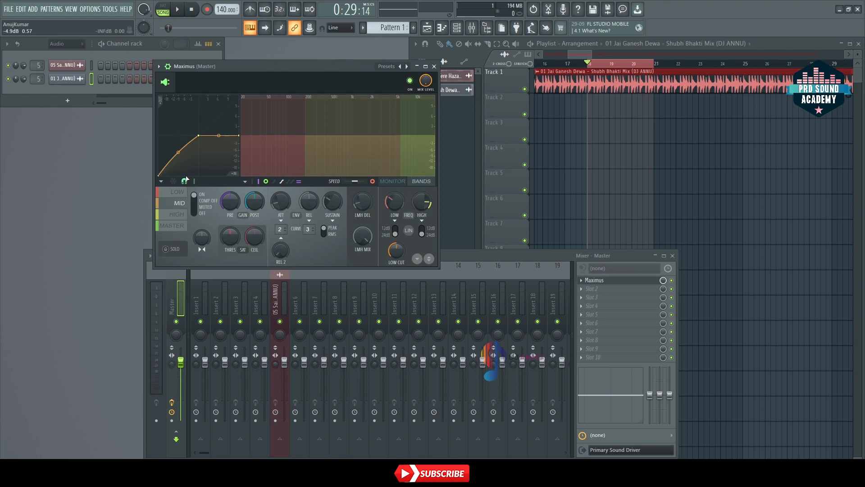
click(186, 214)
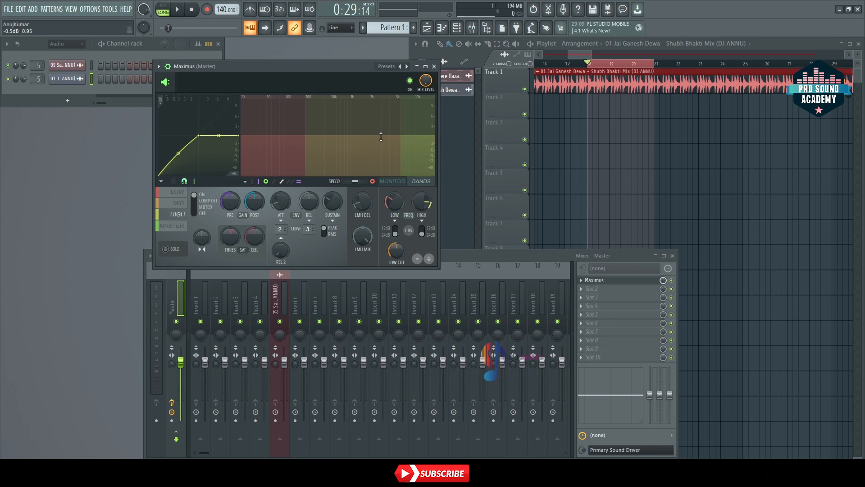
click(373, 182)
click(373, 182)
Step: Solo the high band during playback and lower its crossover frequency to about 5472 Hz
key(space)
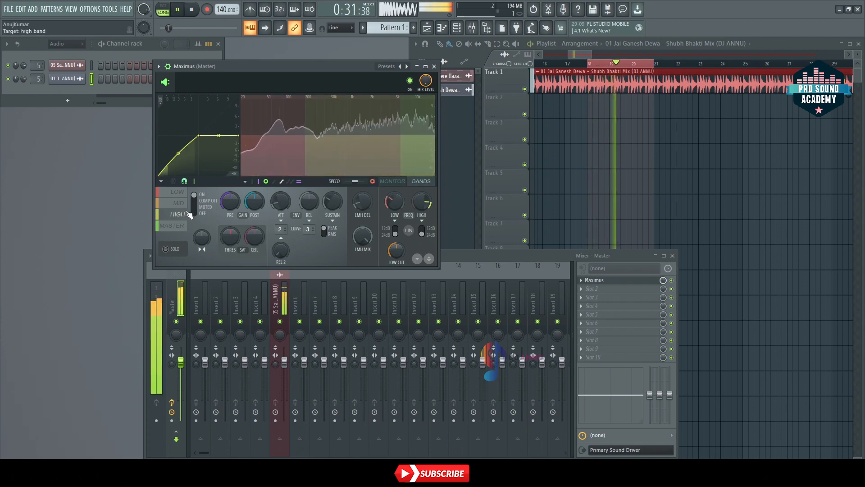
click(172, 249)
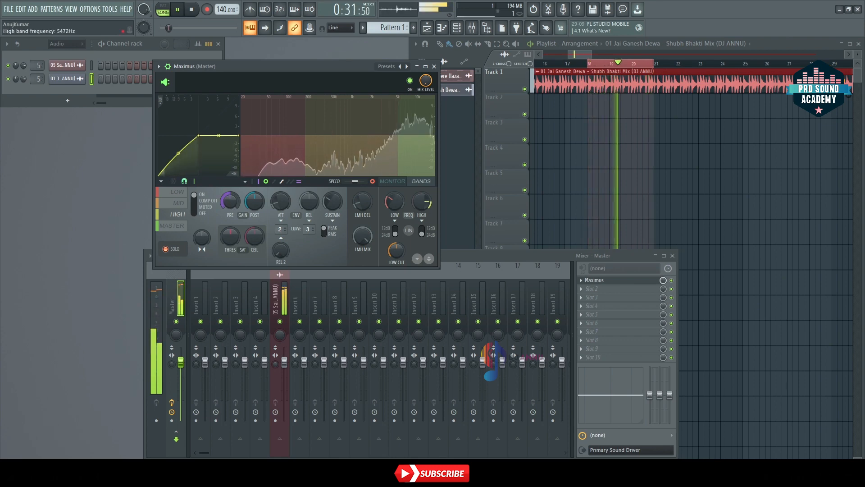
key(space)
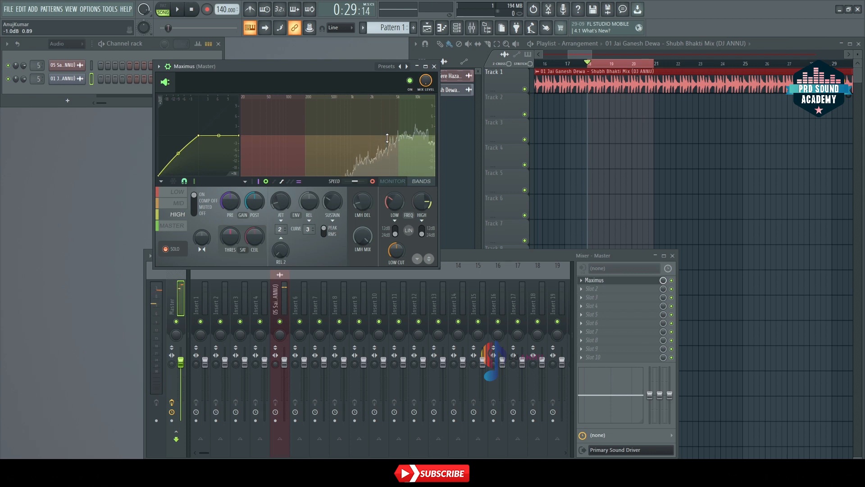
Step: Turn off solo, audition the full mix on the low and master bands, and move the Maximus window over the mixer
click(172, 226)
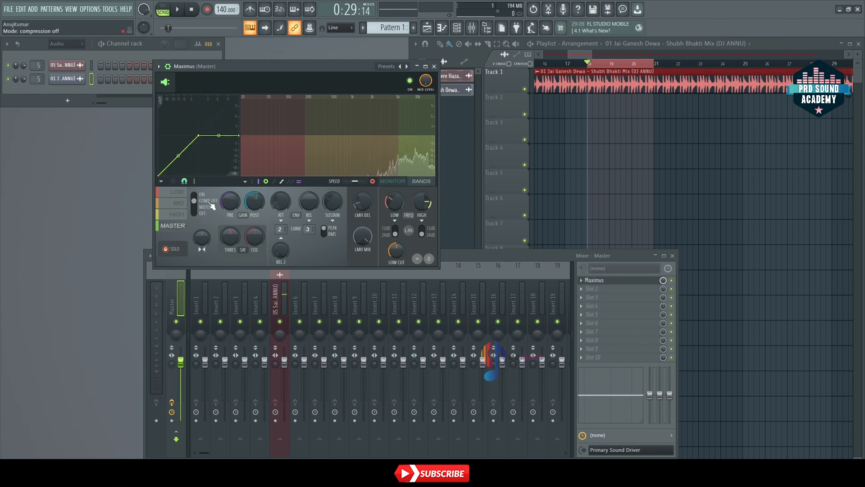
click(188, 194)
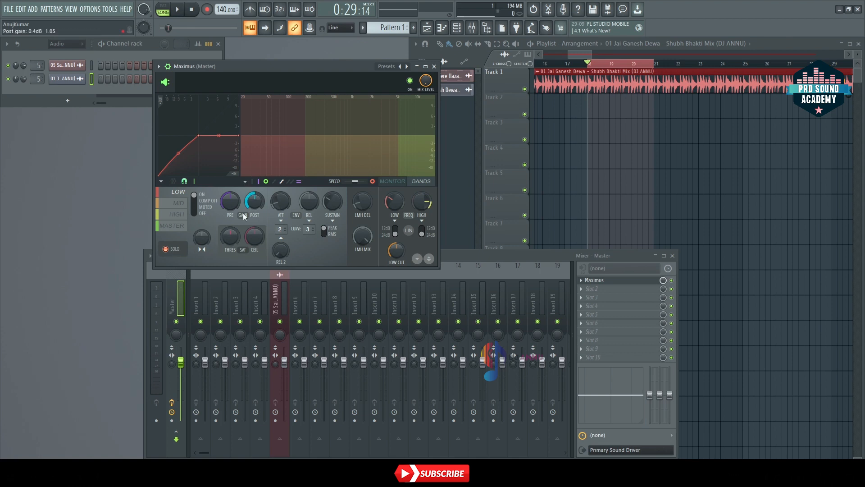
key(space)
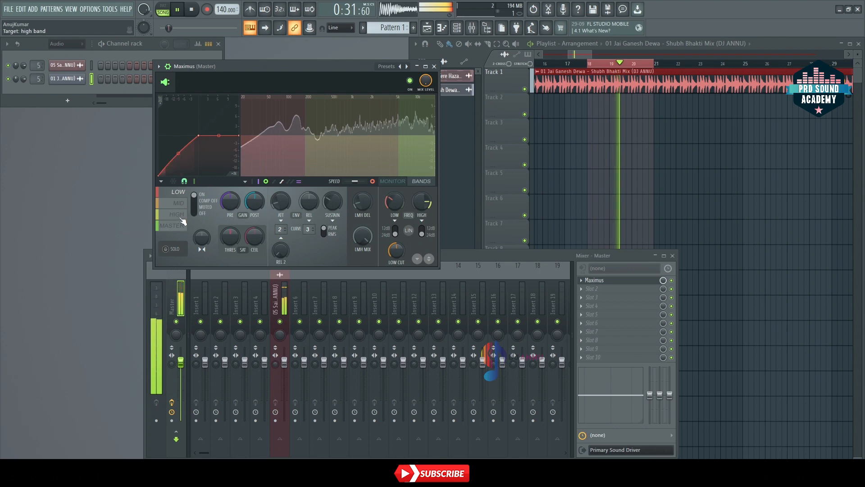
click(182, 226)
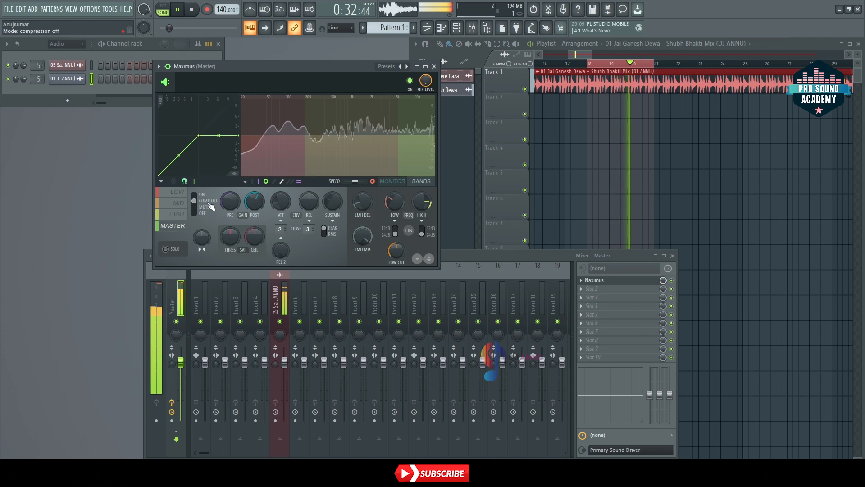
key(space)
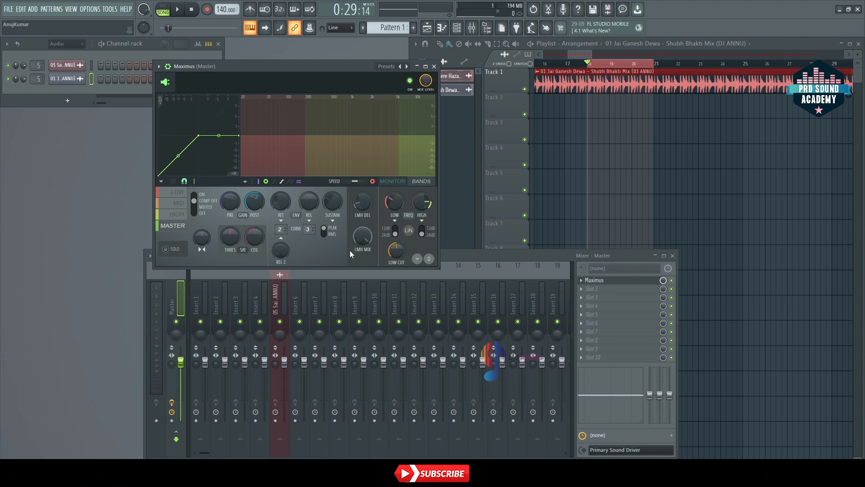
drag(298, 67, 464, 132)
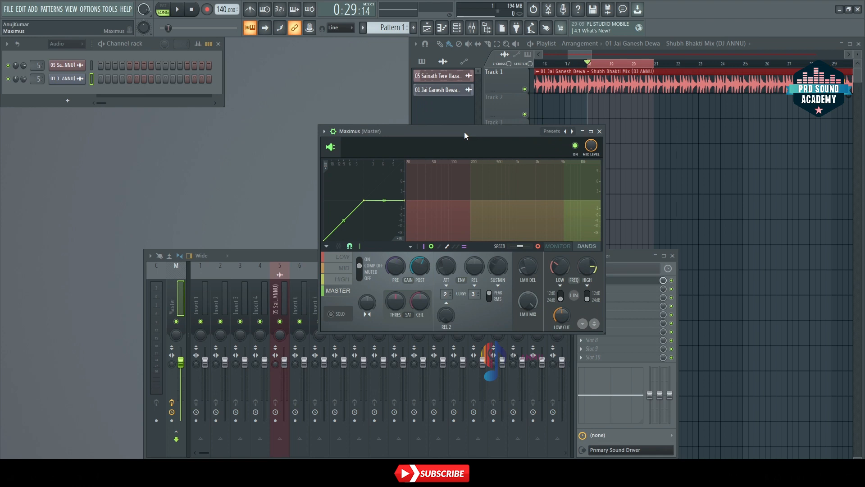